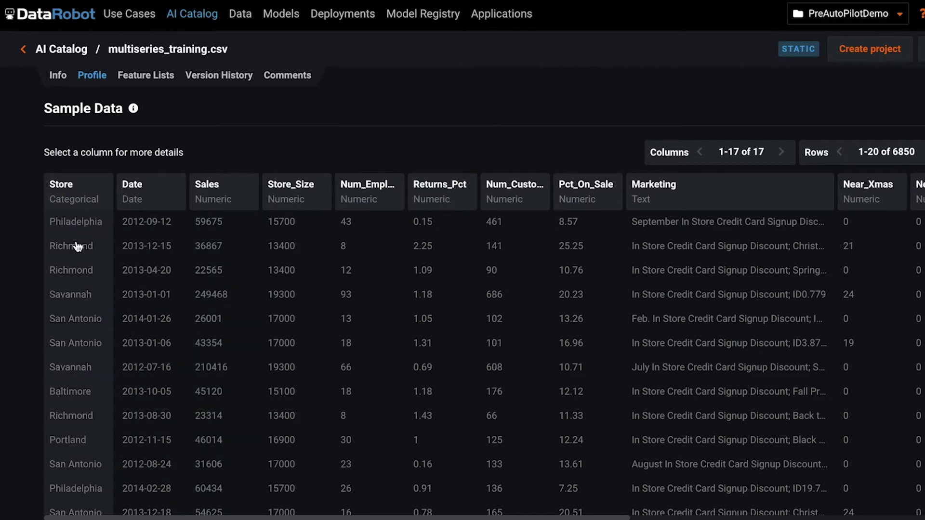
Switch the project to targetless unsupervised learning that discovers clusters, scored by Silhouette Score
{"action": "left_click", "coordinate": [241, 15]}
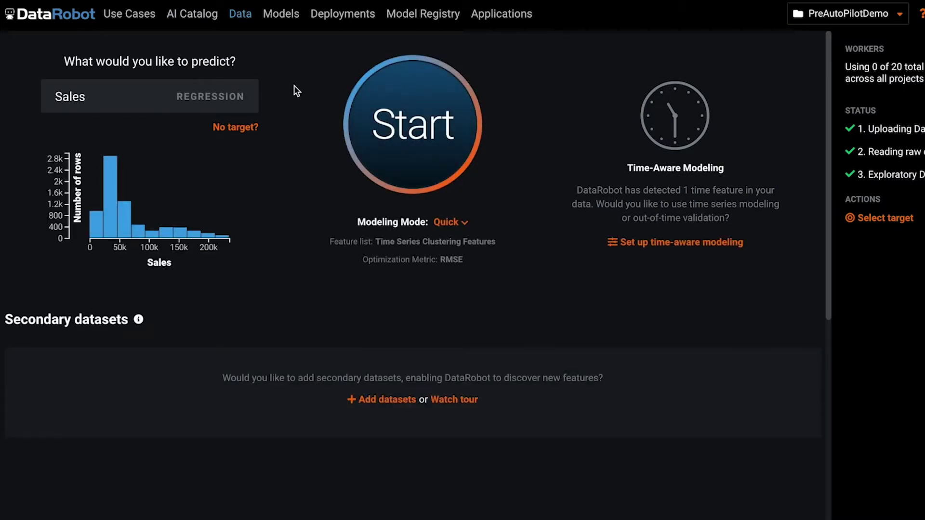
{"action": "left_click", "coordinate": [232, 127]}
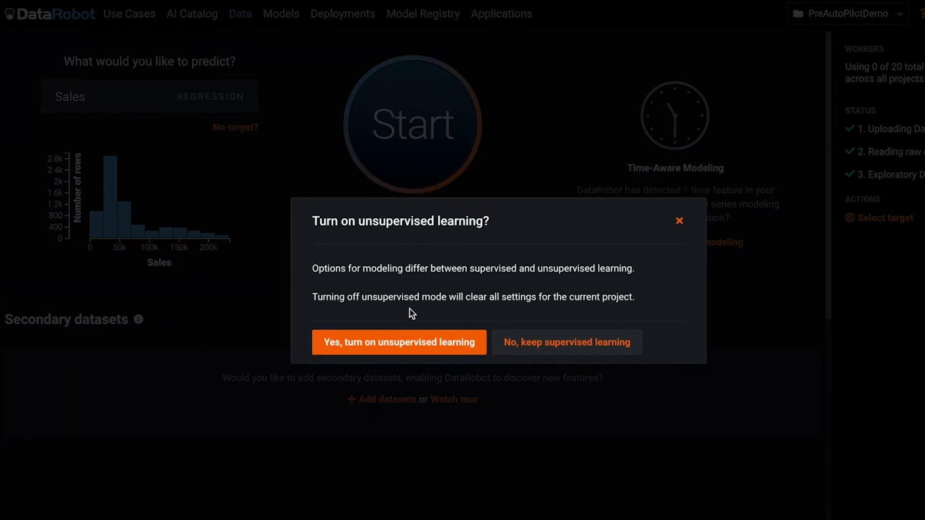
{"action": "left_click", "coordinate": [410, 345]}
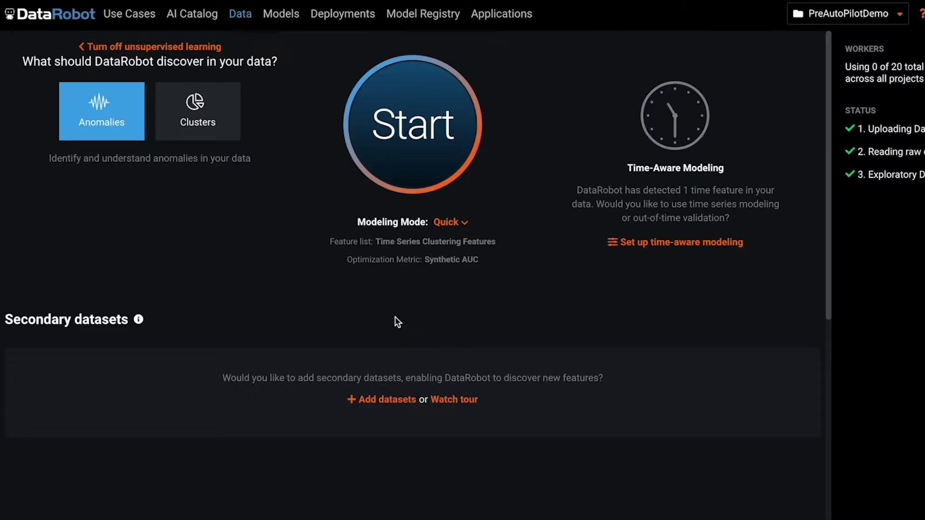
{"action": "left_click", "coordinate": [229, 123]}
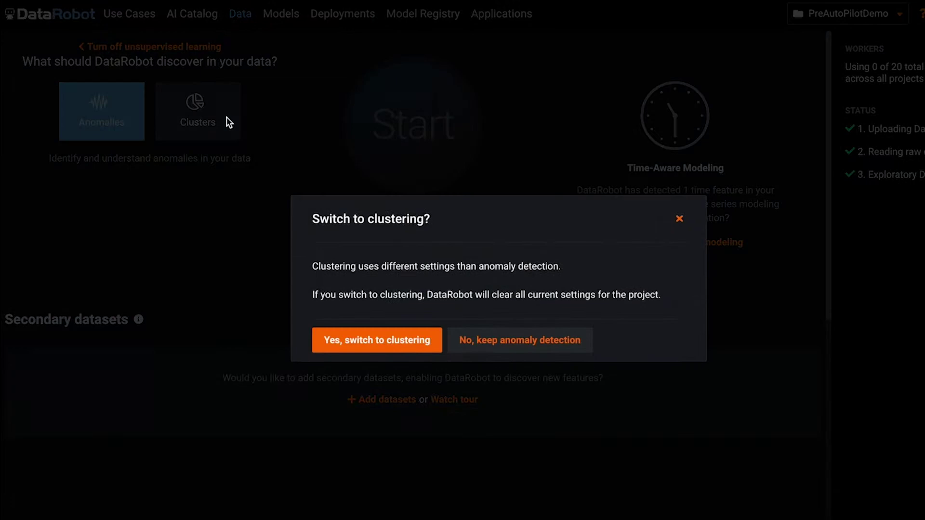
{"action": "left_click", "coordinate": [340, 343]}
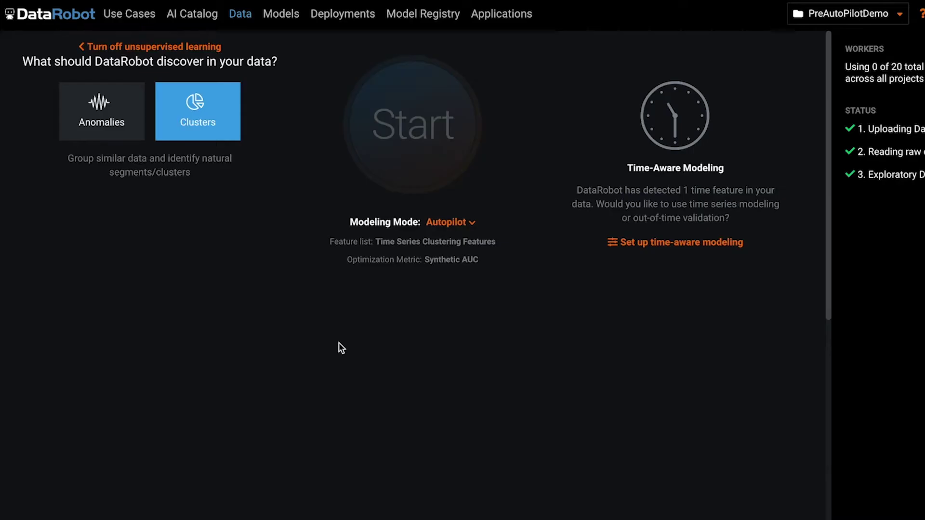
Turn on time-aware modeling with Date as the primary date/time feature
{"action": "left_click", "coordinate": [682, 245]}
{"action": "left_click", "coordinate": [627, 96]}
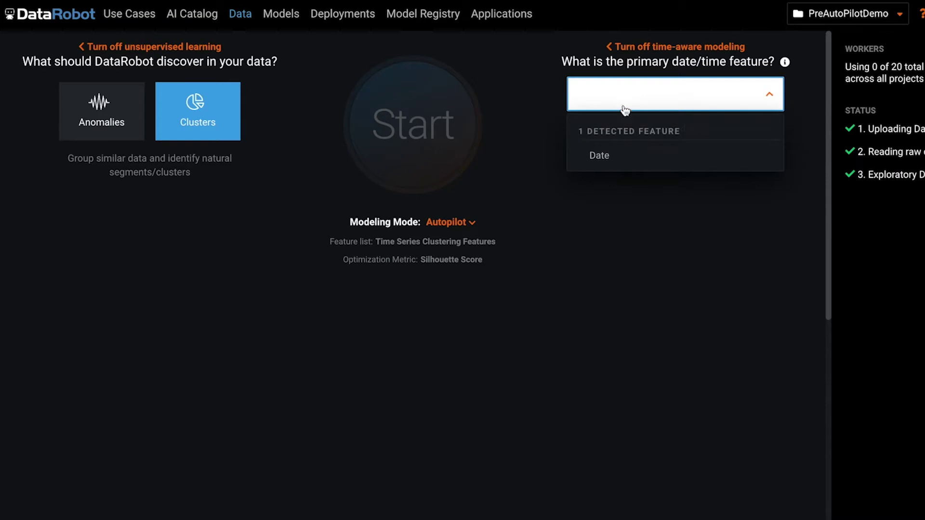
{"action": "left_click", "coordinate": [608, 155]}
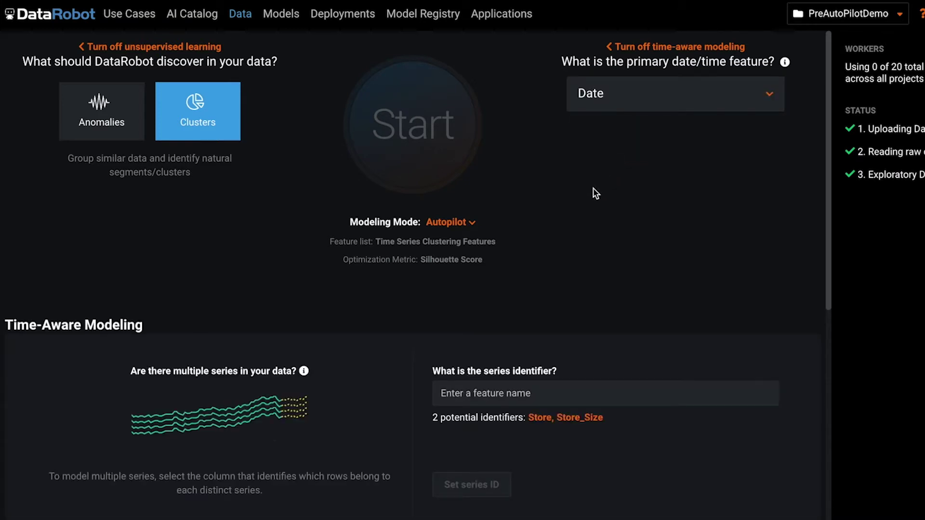
{"action": "scroll", "coordinate": [593, 188], "scroll_direction": "down", "scroll_amount": 1}
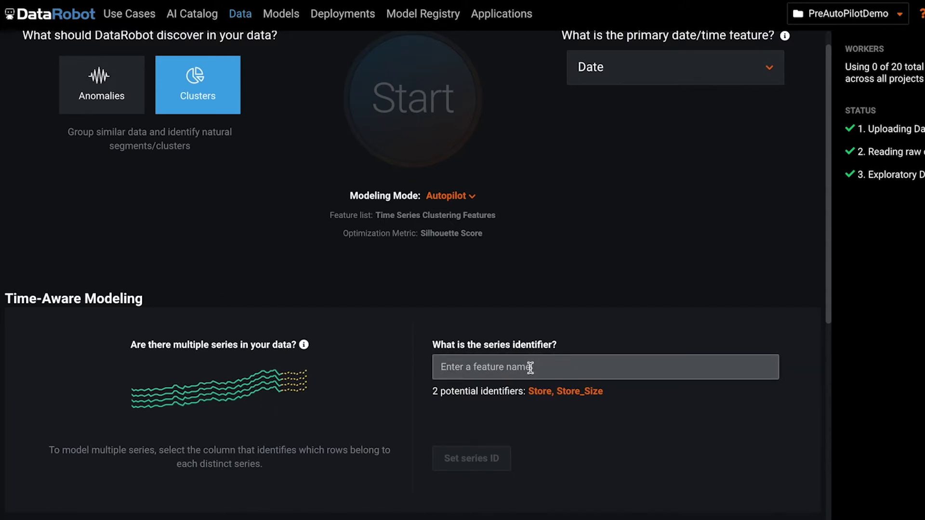
Set Store as the series ID and add Sales as a segmenting feature
{"action": "left_click", "coordinate": [542, 391]}
{"action": "left_click", "coordinate": [486, 460]}
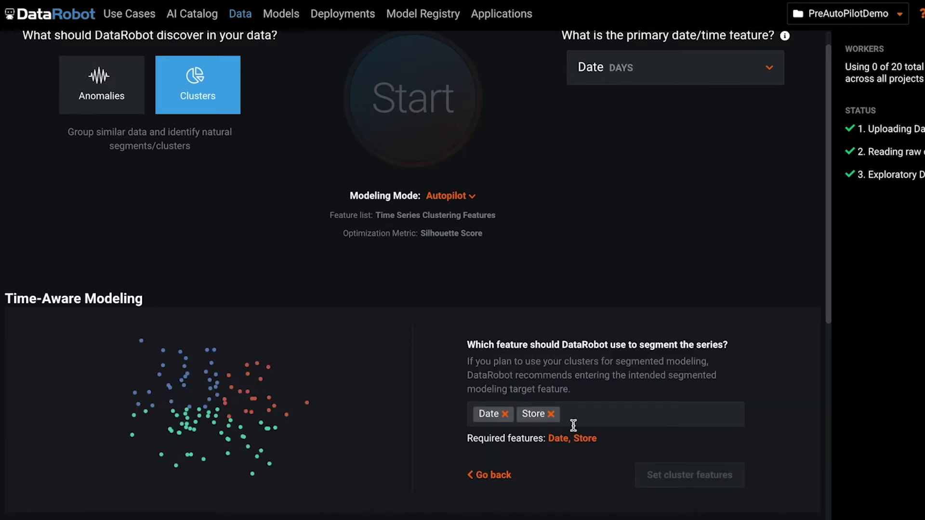
{"action": "left_click", "coordinate": [602, 414]}
{"action": "type", "text": "sal"}
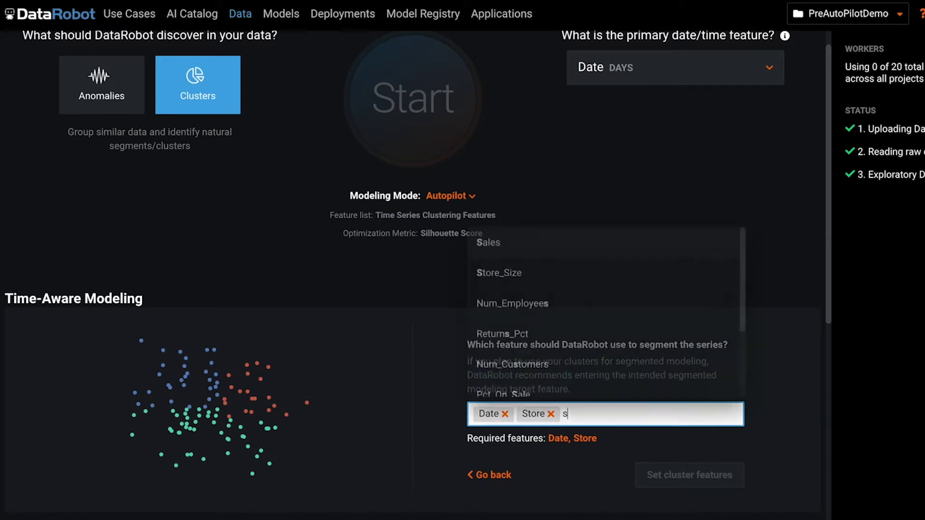
{"action": "left_click", "coordinate": [556, 444]}
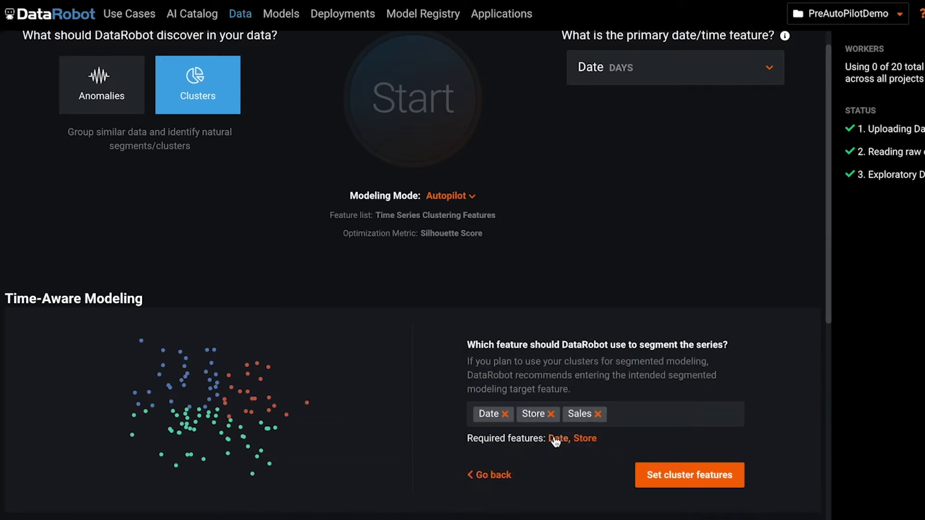
Confirm the Date, Store and Sales cluster features and run time-series clustering to a K-Means leaderboard
{"action": "left_click", "coordinate": [678, 482]}
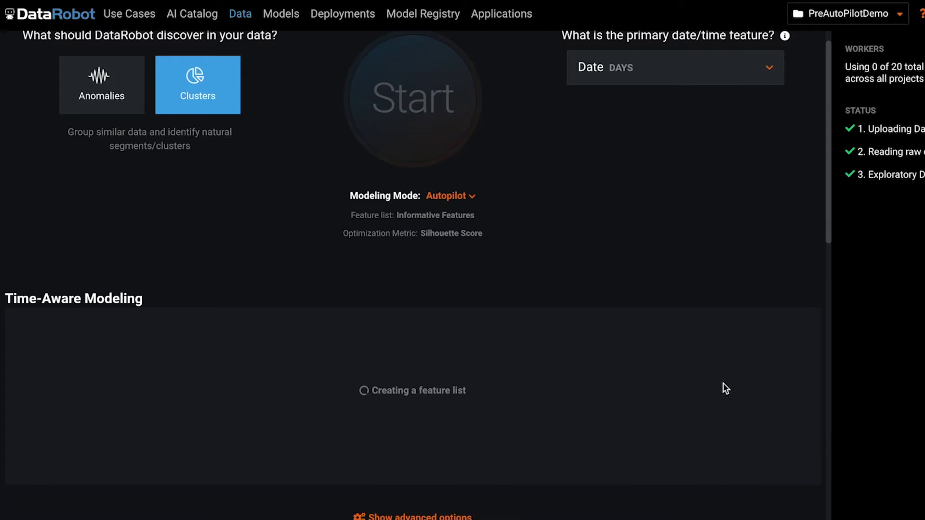
{"action": "scroll", "coordinate": [673, 313], "scroll_direction": "down", "scroll_amount": 3}
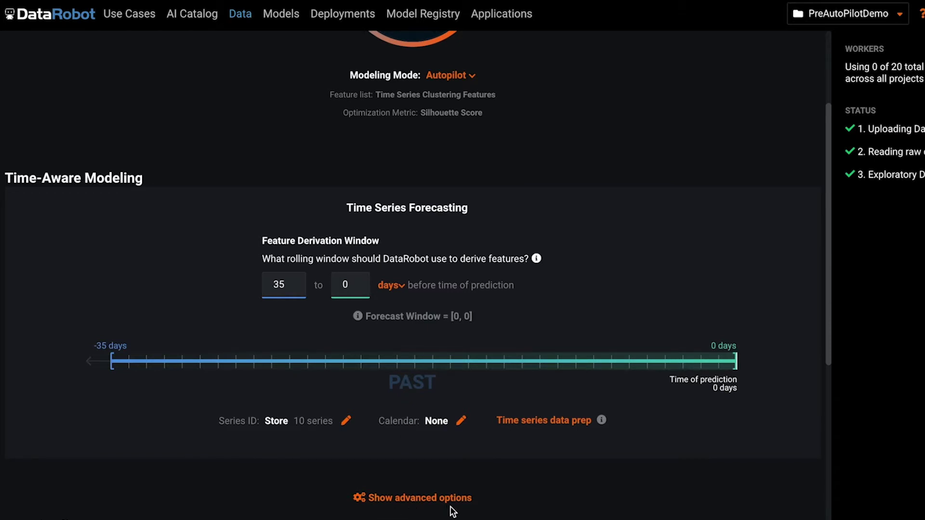
{"action": "scroll", "coordinate": [453, 512], "scroll_direction": "up", "scroll_amount": 3}
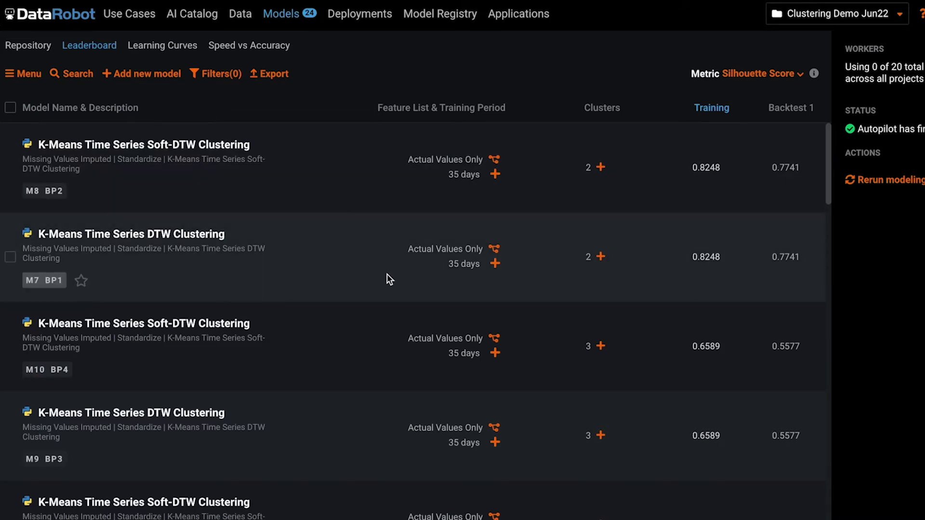
Open the blueprint of the M7 K-Means Time Series DTW Clustering model on the leaderboard
{"action": "scroll", "coordinate": [386, 274], "scroll_direction": "down", "scroll_amount": 1}
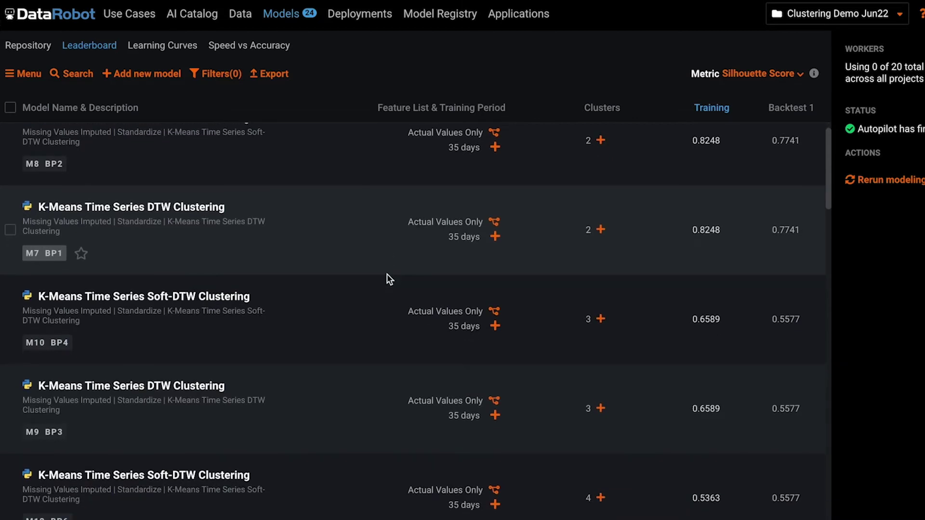
{"action": "scroll", "coordinate": [387, 274], "scroll_direction": "up", "scroll_amount": 1}
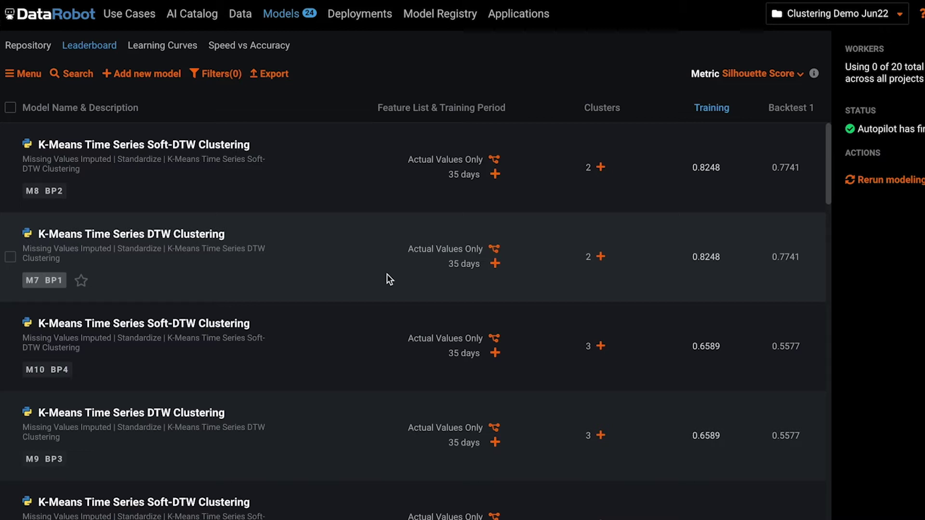
{"action": "left_click", "coordinate": [264, 240]}
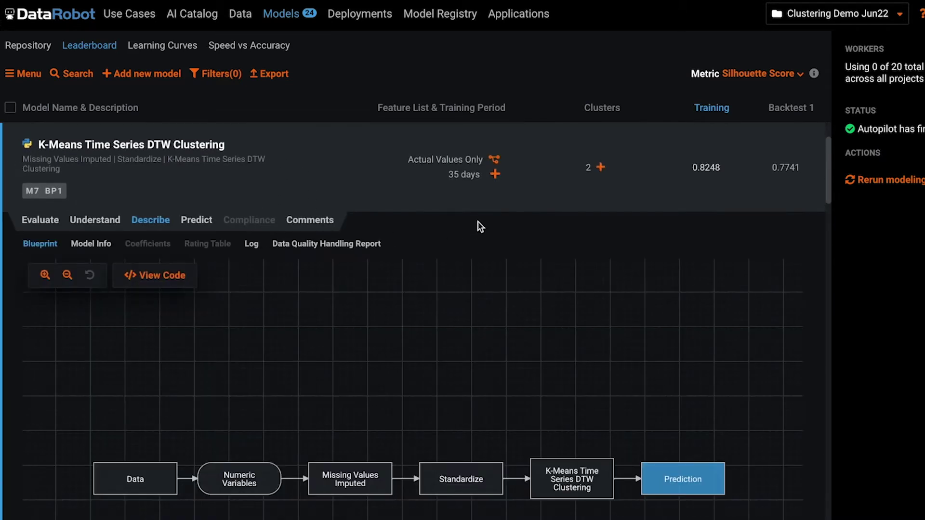
{"action": "scroll", "coordinate": [478, 224], "scroll_direction": "down", "scroll_amount": 3}
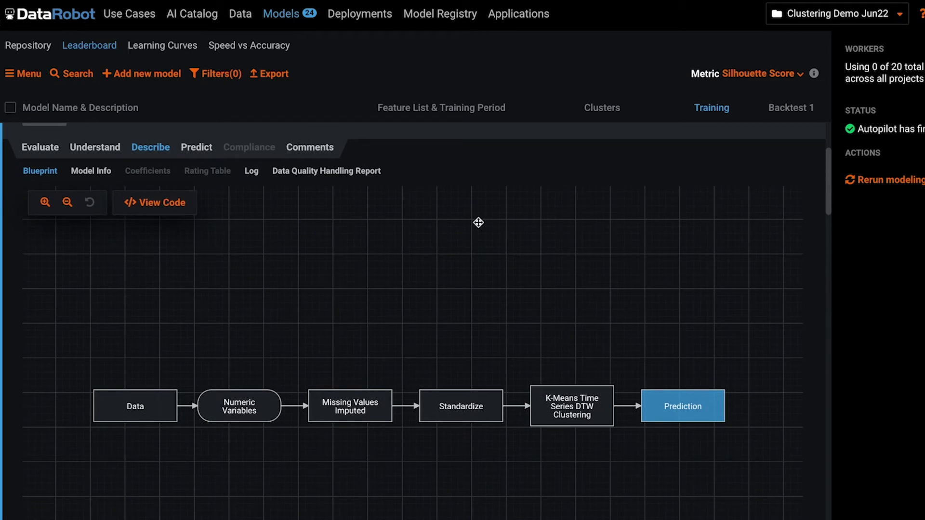
{"action": "scroll", "coordinate": [478, 223], "scroll_direction": "up", "scroll_amount": 3}
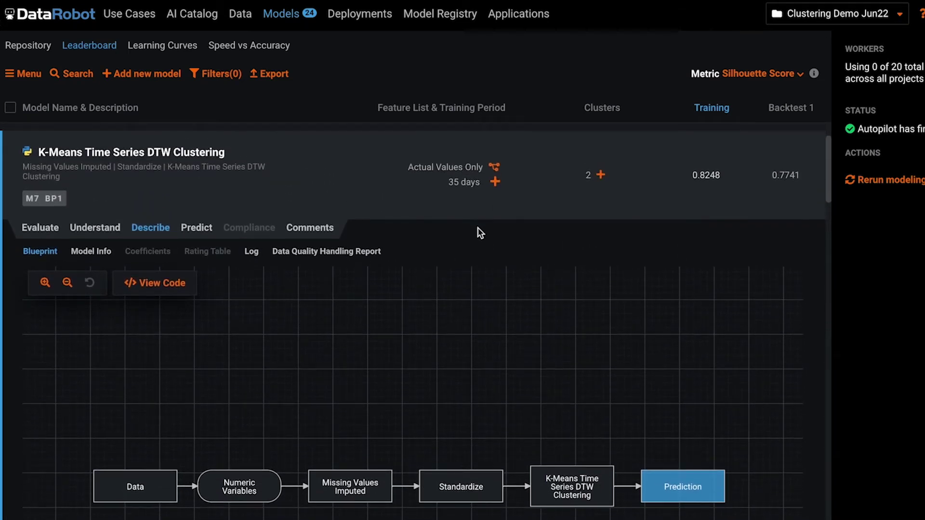
Create the segmented project 'Segmented: Clustering Demo Jun22' predicting Sales from M7's clusters
{"action": "left_click", "coordinate": [204, 232]}
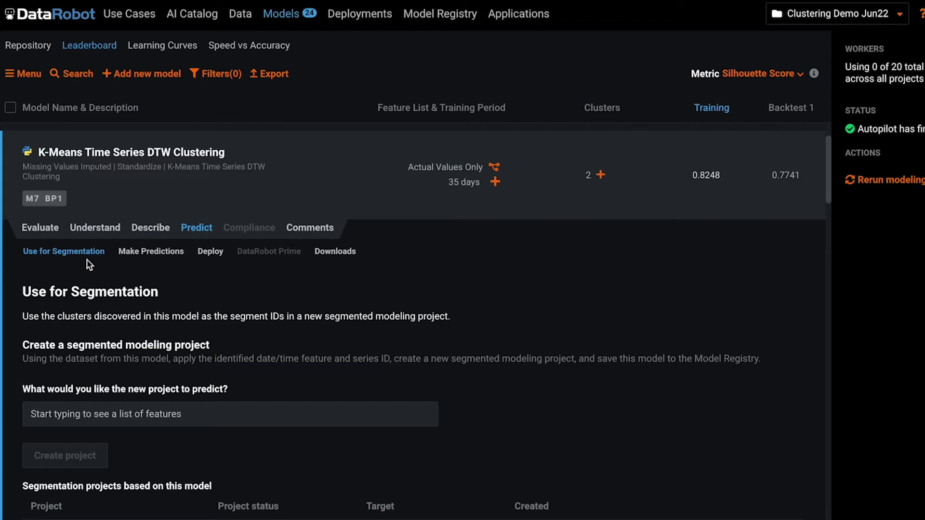
{"action": "scroll", "coordinate": [87, 261], "scroll_direction": "down", "scroll_amount": 2}
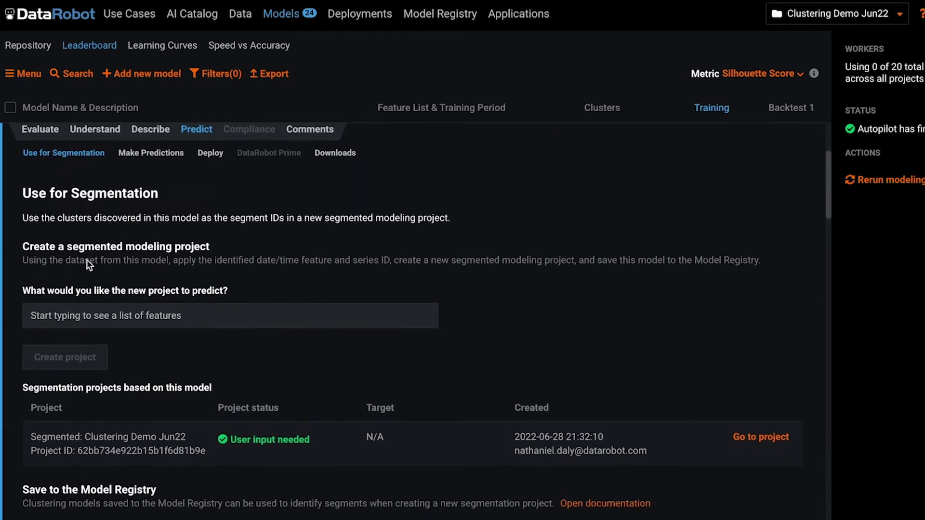
{"action": "scroll", "coordinate": [87, 259], "scroll_direction": "down", "scroll_amount": 1}
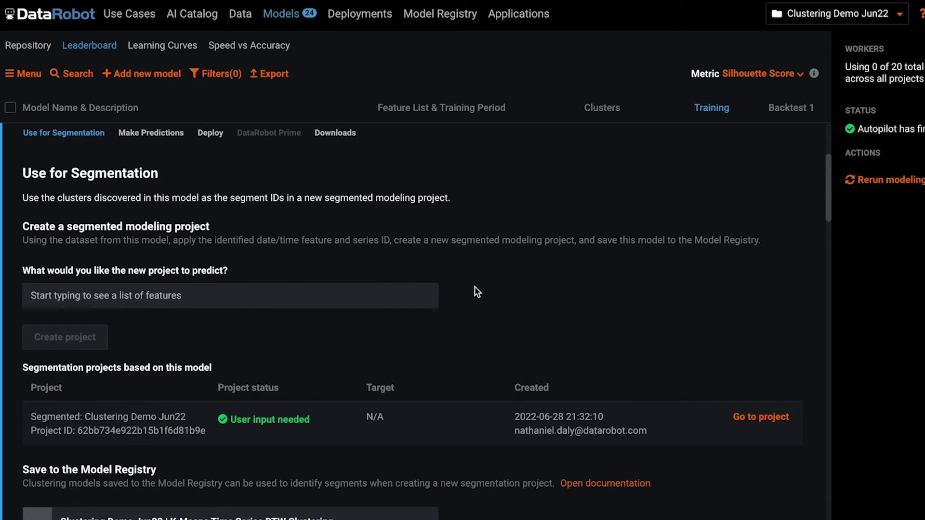
{"action": "left_click", "coordinate": [117, 299]}
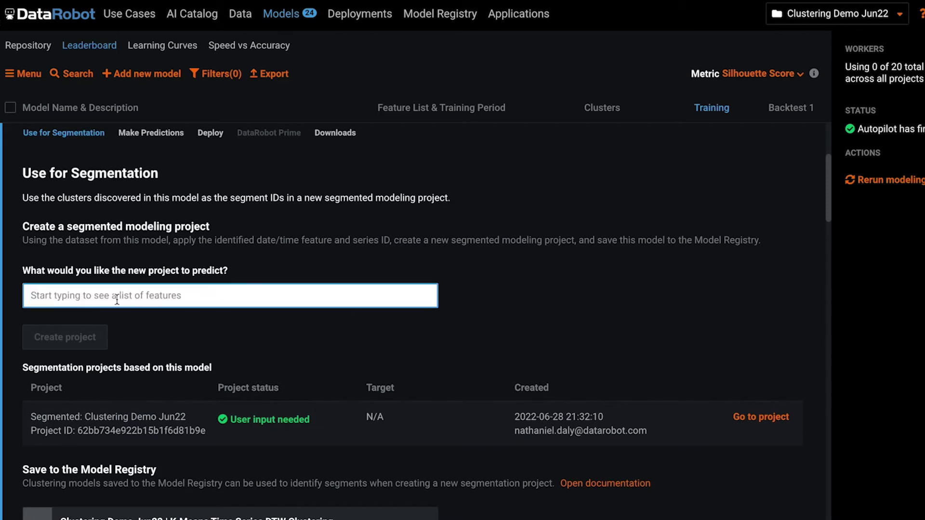
{"action": "type", "text": "sales"}
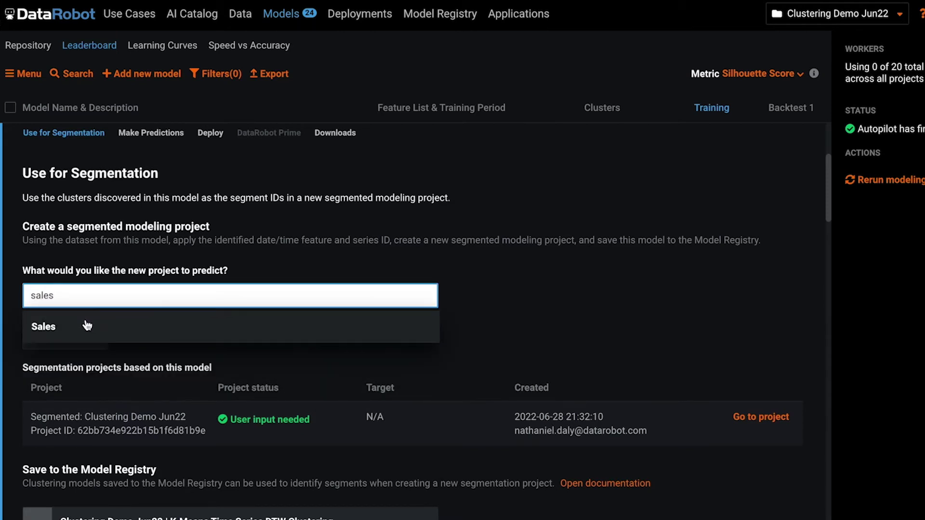
{"action": "left_click", "coordinate": [87, 326]}
{"action": "left_click", "coordinate": [81, 337]}
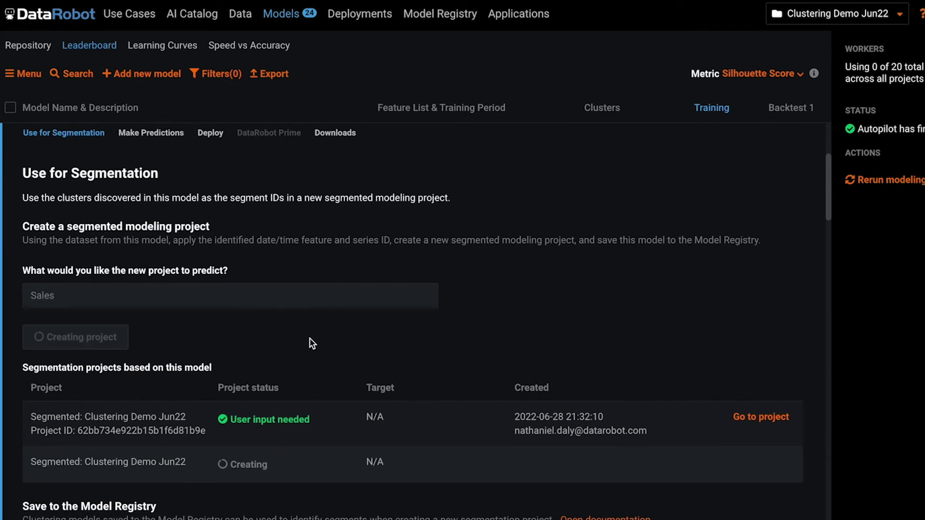
{"action": "scroll", "coordinate": [316, 343], "scroll_direction": "down", "scroll_amount": 2}
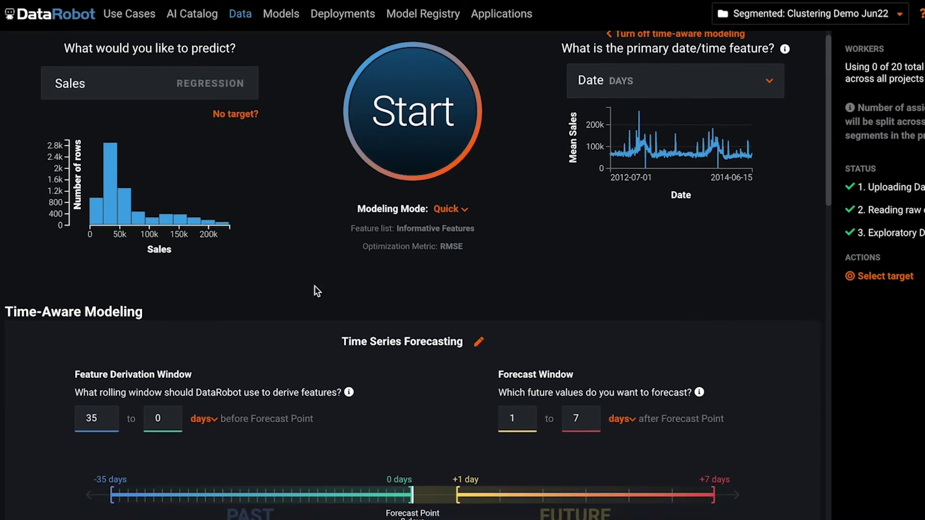
Scroll through the segmented project's Time-Aware Modeling settings and its leaderboard with Combined Model M3
{"action": "scroll", "coordinate": [315, 289], "scroll_direction": "down", "scroll_amount": 2}
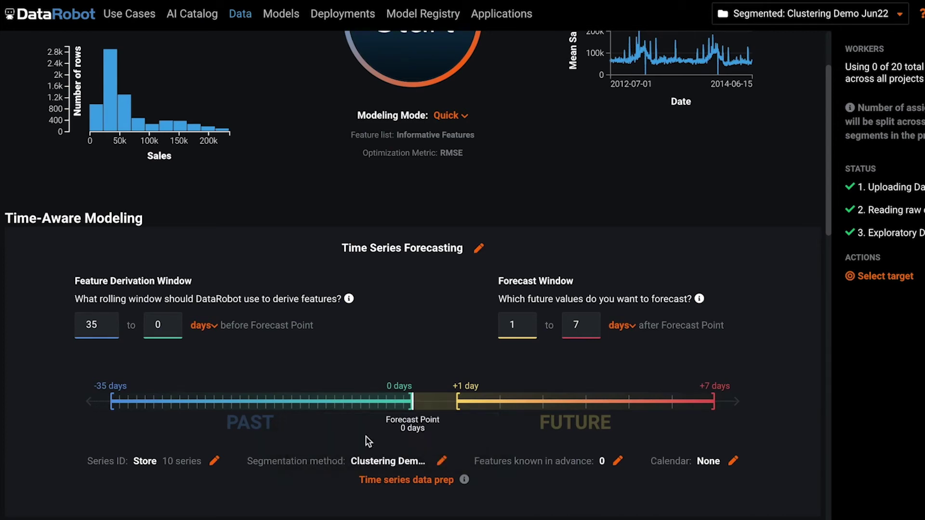
{"action": "scroll", "coordinate": [394, 354], "scroll_direction": "up", "scroll_amount": 1}
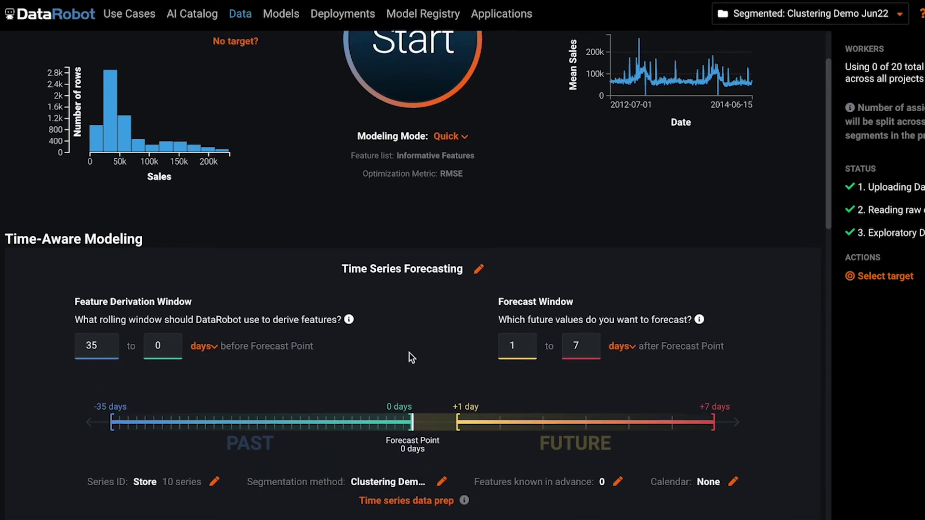
{"action": "scroll", "coordinate": [409, 352], "scroll_direction": "down", "scroll_amount": 3}
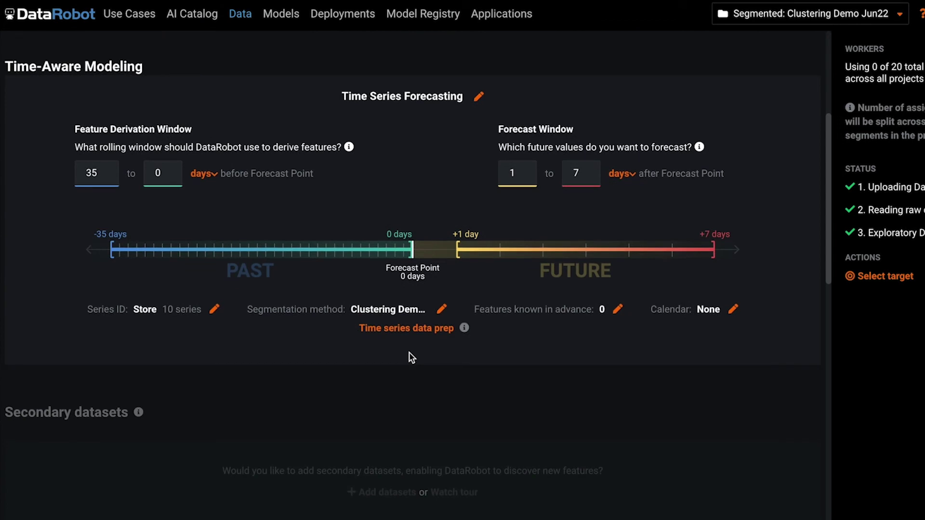
{"action": "scroll", "coordinate": [409, 357], "scroll_direction": "up", "scroll_amount": 4}
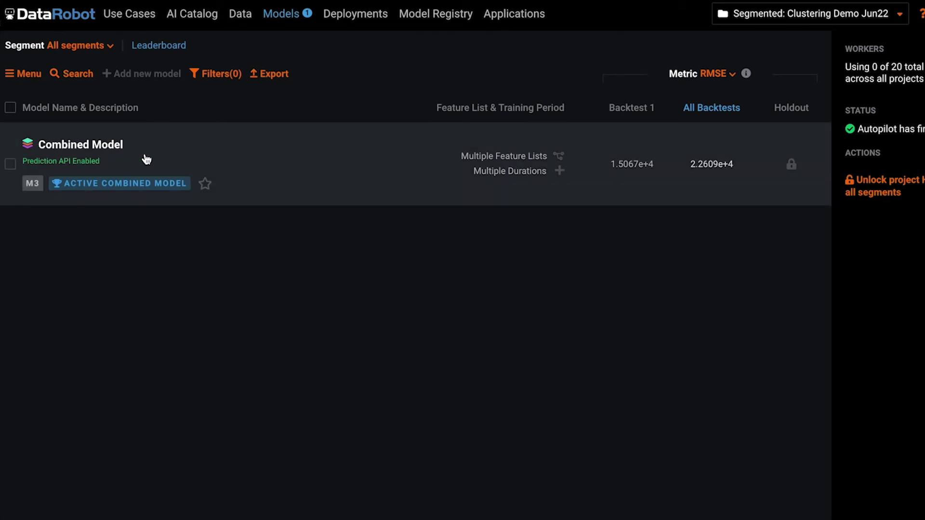
Expand the Combined Model, view Cluster 1's champion leaderboard, then return to all segments
{"action": "left_click", "coordinate": [182, 161]}
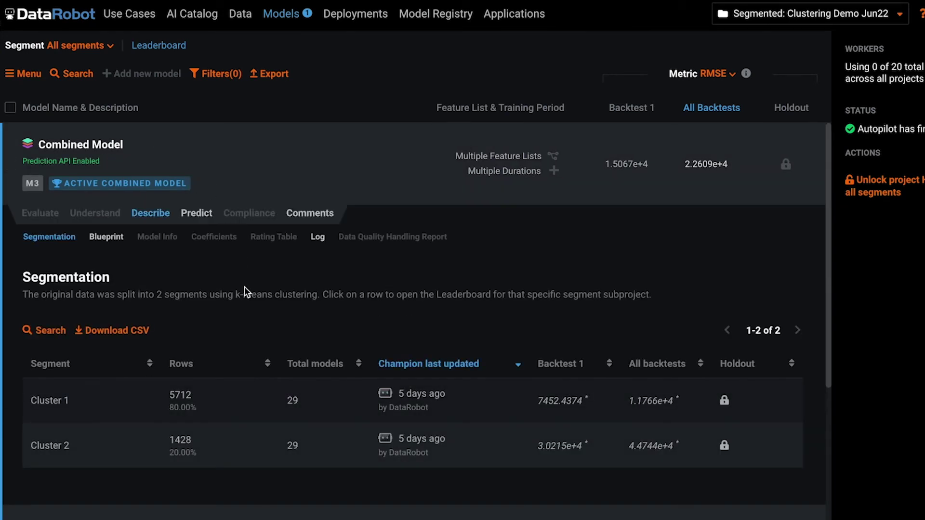
{"action": "scroll", "coordinate": [245, 288], "scroll_direction": "down", "scroll_amount": 1}
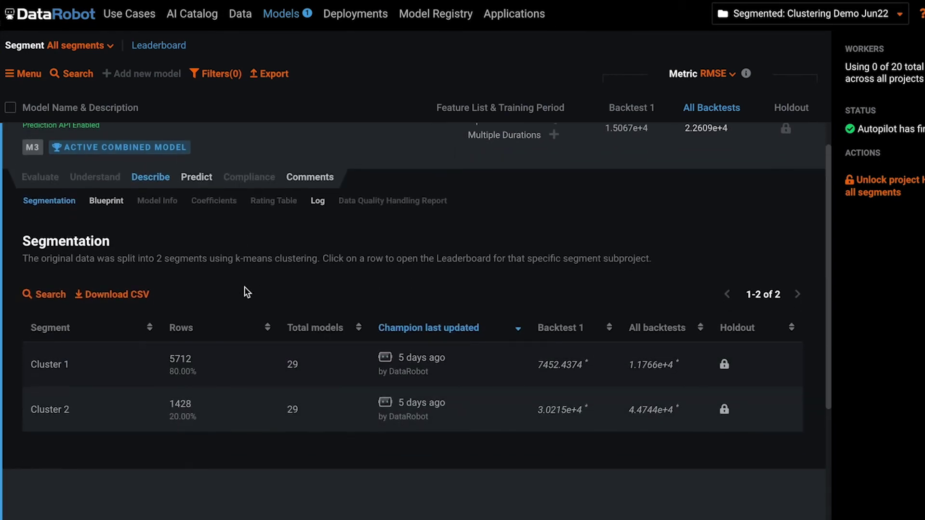
{"action": "left_click", "coordinate": [83, 370]}
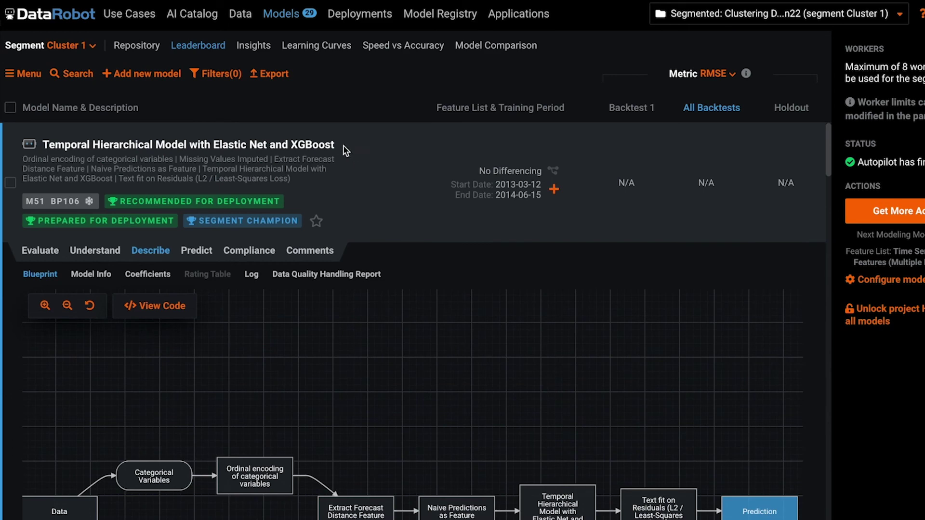
{"action": "left_click", "coordinate": [331, 146]}
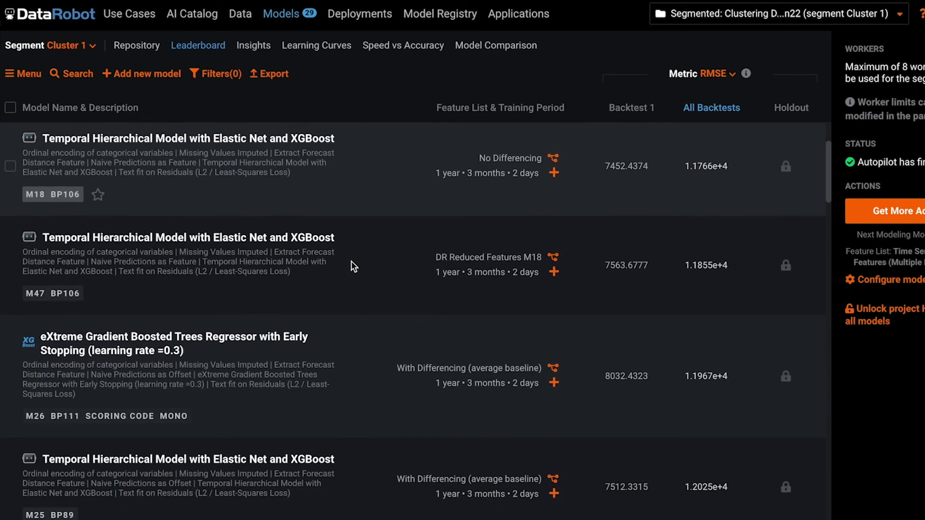
{"action": "mouse_move", "coordinate": [274, 223]}
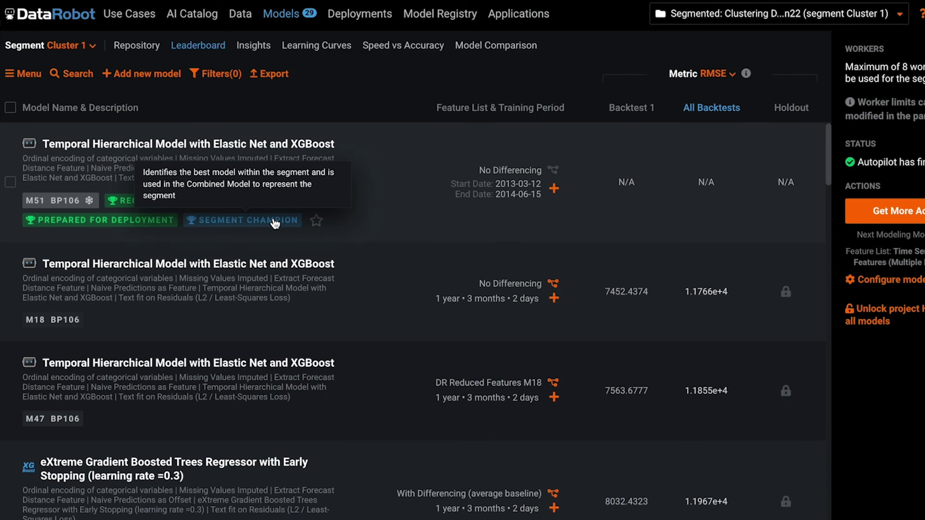
{"action": "left_click", "coordinate": [81, 46]}
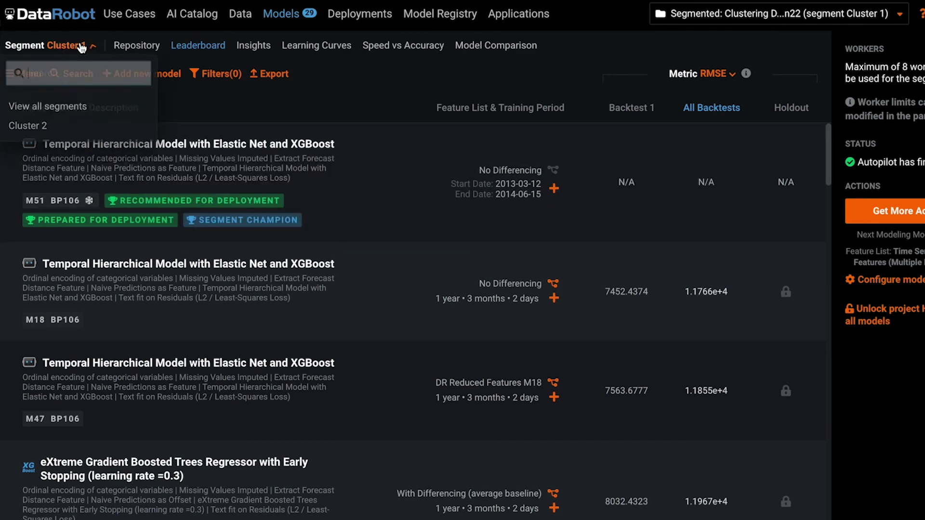
{"action": "left_click", "coordinate": [68, 110]}
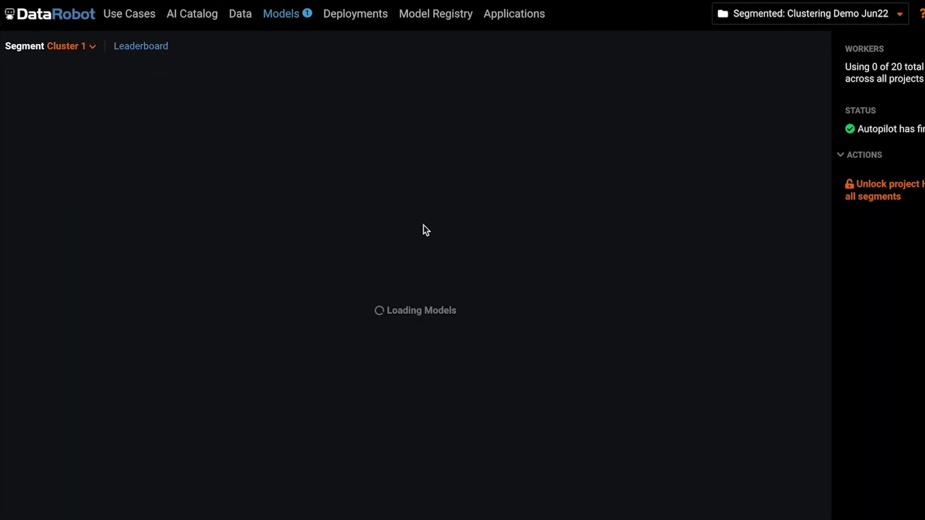
Deploy the Combined Model as 'Sales (actual) Predictions' with Prediction History and Service Health enabled
{"action": "left_click", "coordinate": [269, 172]}
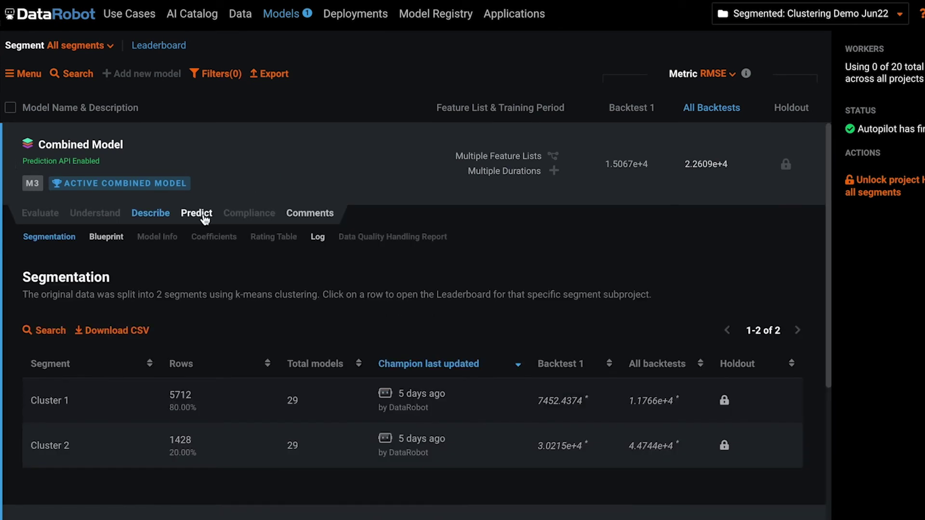
{"action": "left_click", "coordinate": [201, 218]}
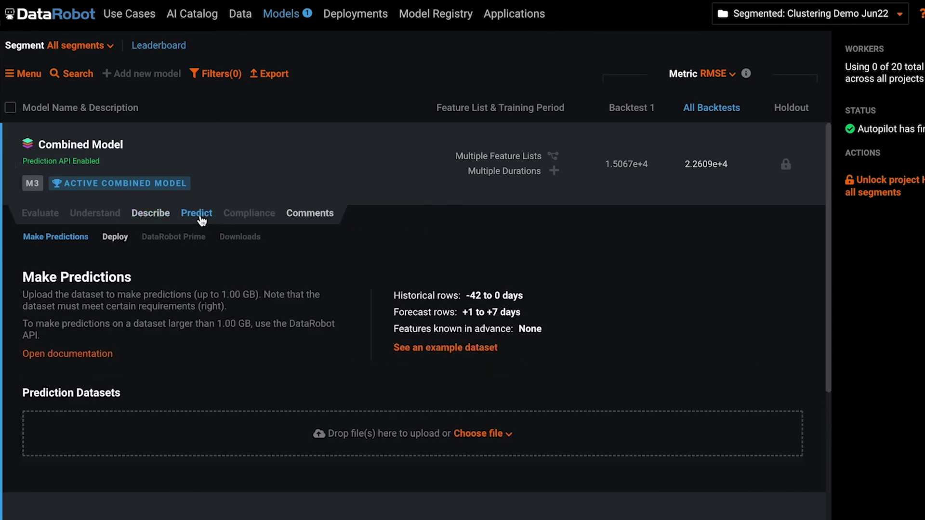
{"action": "left_click", "coordinate": [116, 237]}
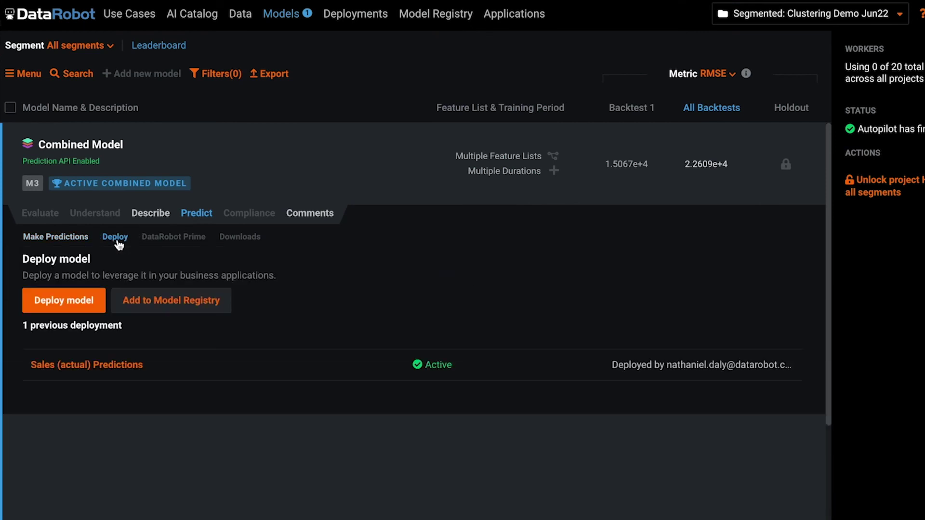
{"action": "left_click", "coordinate": [88, 306]}
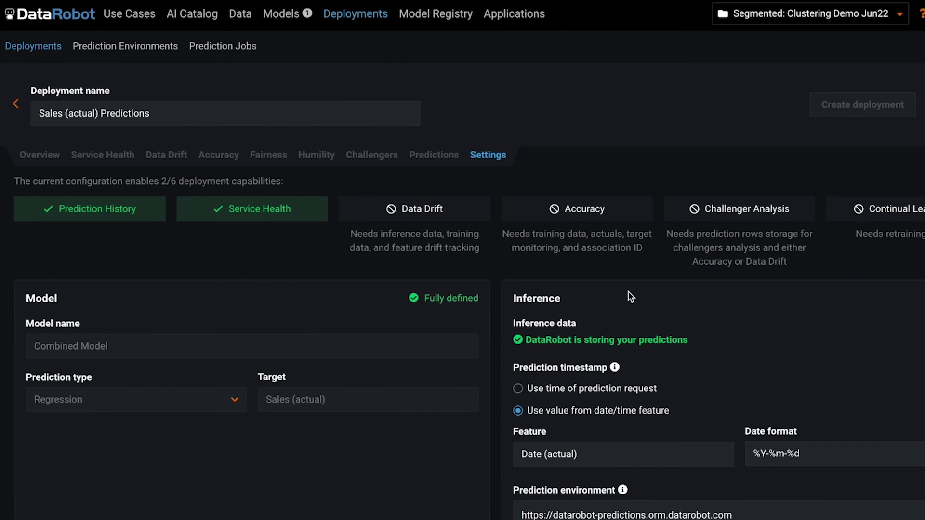
{"action": "scroll", "coordinate": [630, 297], "scroll_direction": "down", "scroll_amount": 2}
{"action": "scroll", "coordinate": [630, 296], "scroll_direction": "up", "scroll_amount": 2}
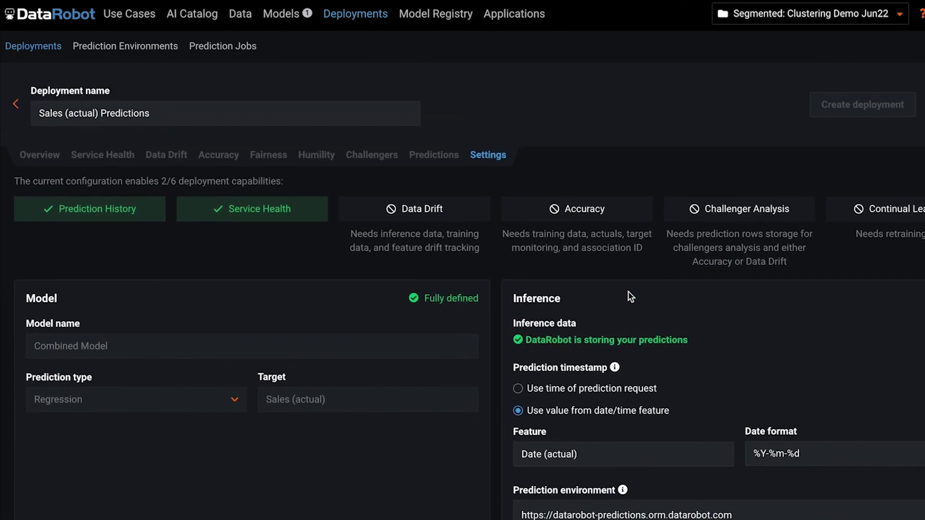